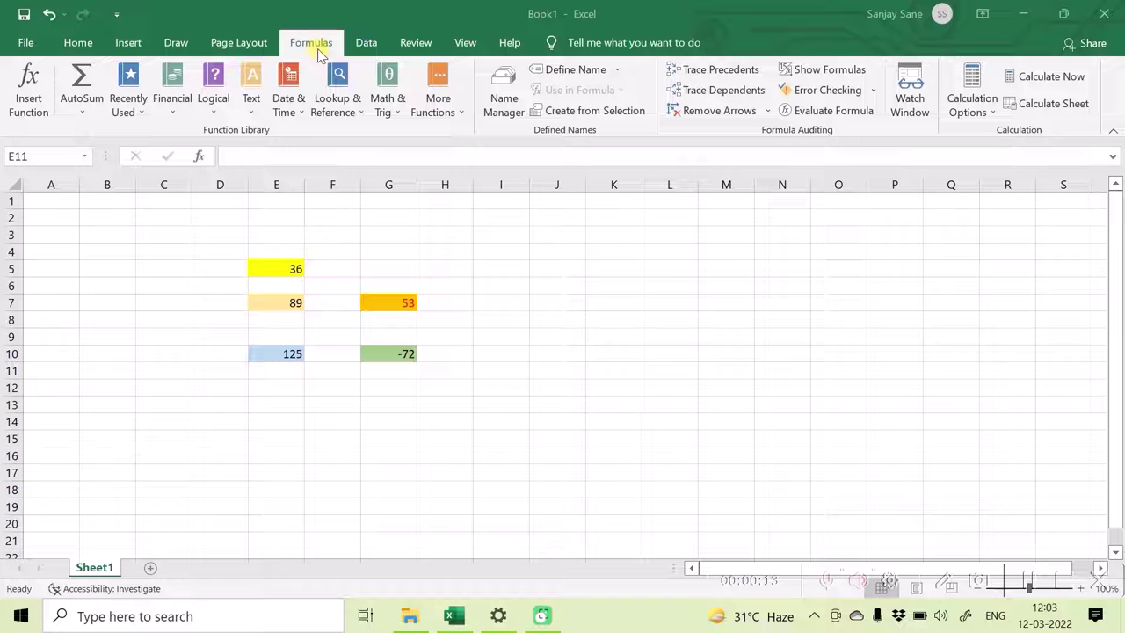
{"action": "left_click", "coordinate": [833, 72]}
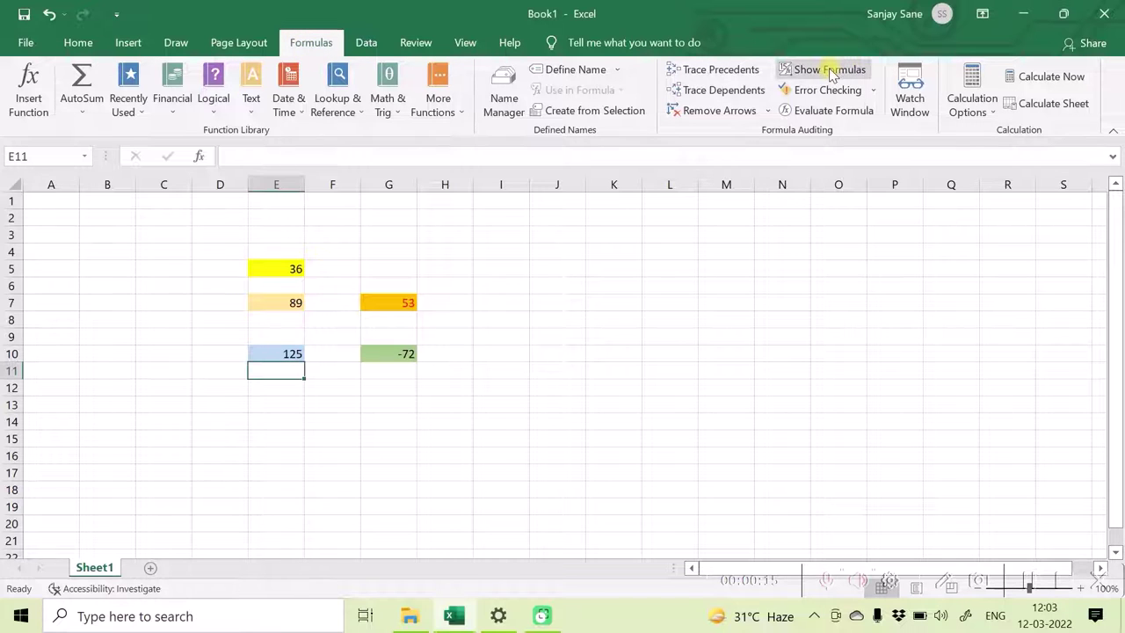
{"action": "left_click", "coordinate": [833, 72]}
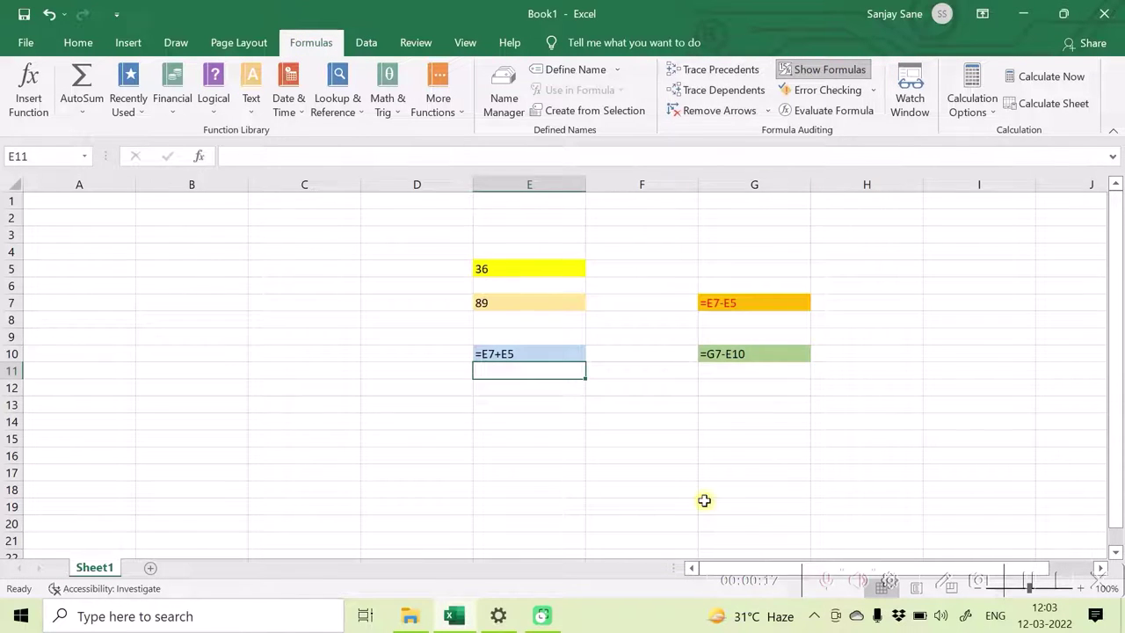
{"action": "left_click", "coordinate": [1030, 585]}
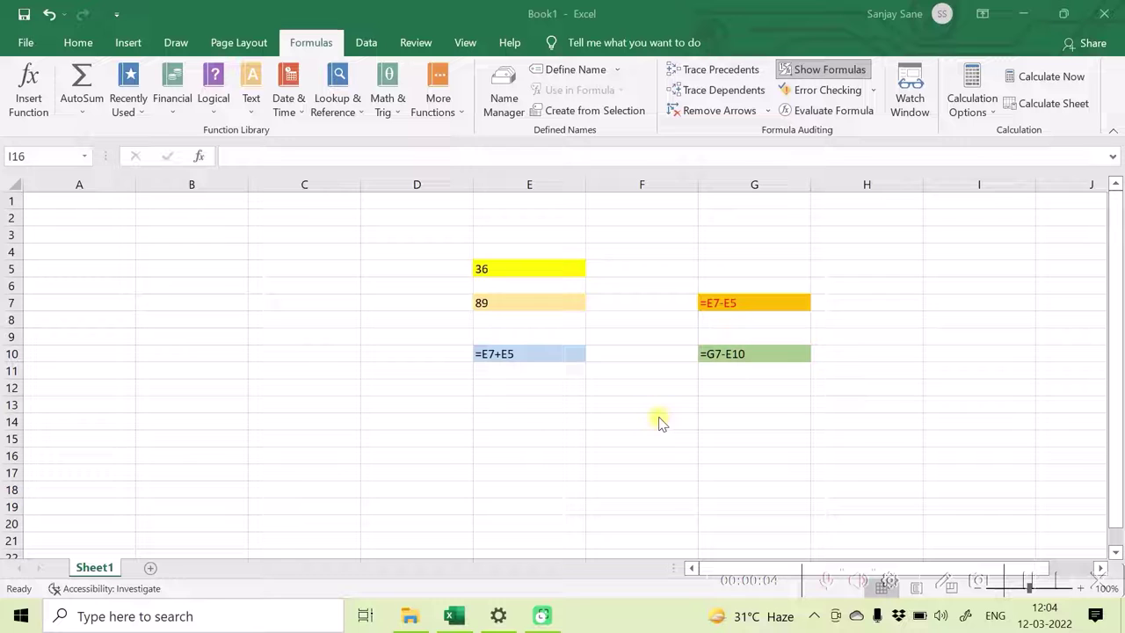
{"action": "left_click", "coordinate": [802, 72]}
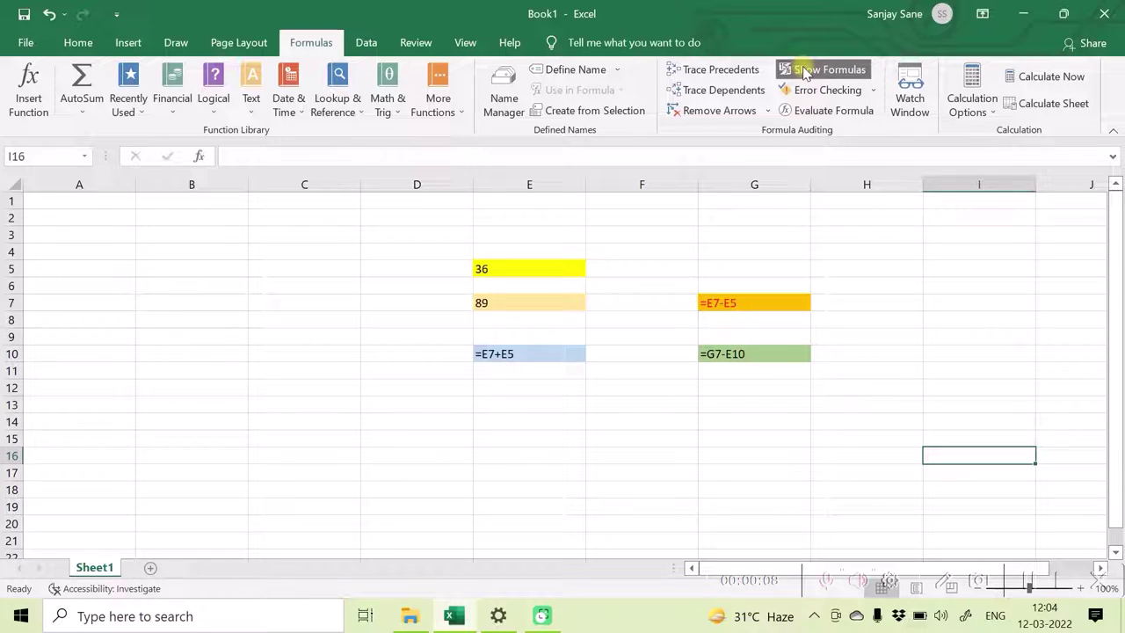
{"action": "left_click", "coordinate": [803, 72]}
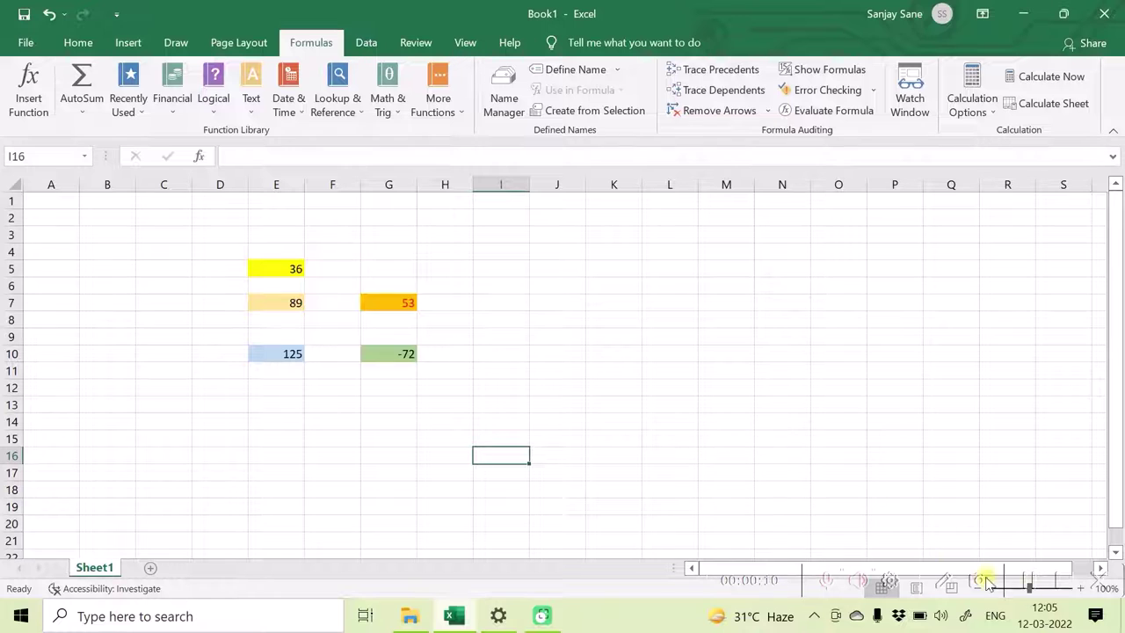
{"action": "left_click", "coordinate": [1030, 584]}
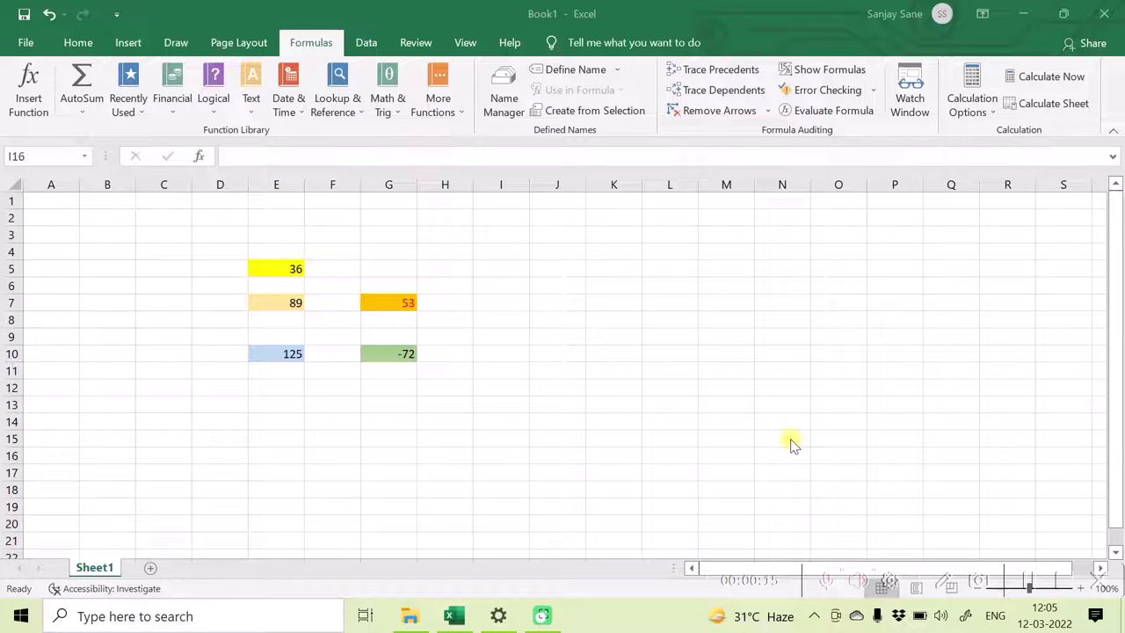
Trace E5's dependents so arrows point from E5 to G7 and E10.
{"action": "left_click", "coordinate": [280, 271]}
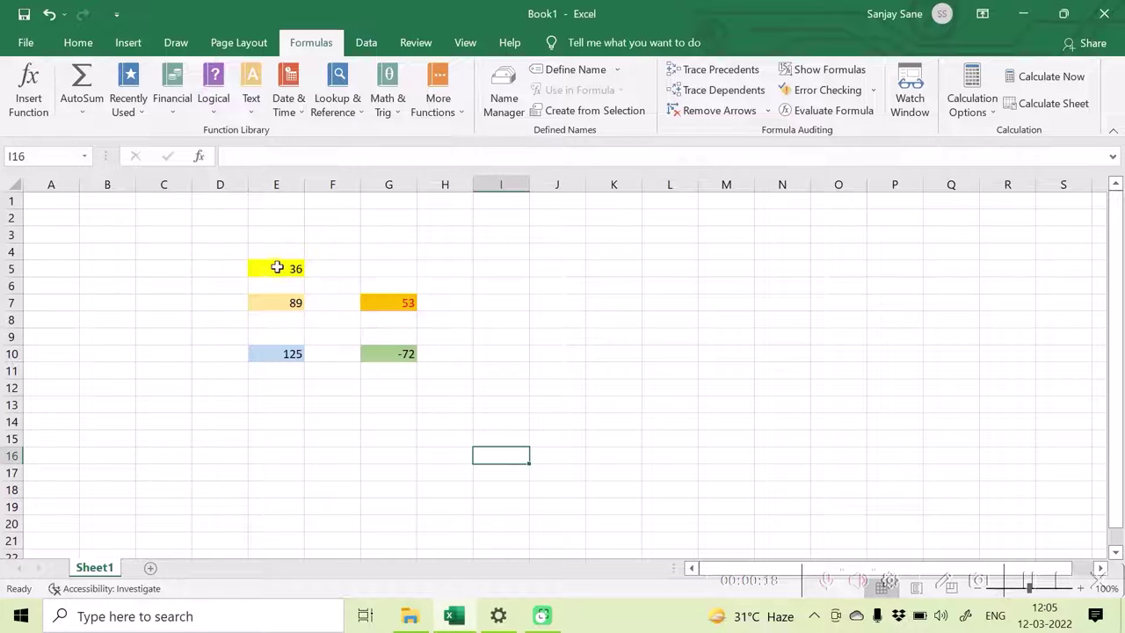
{"action": "left_click", "coordinate": [1030, 587]}
{"action": "left_click", "coordinate": [288, 267]}
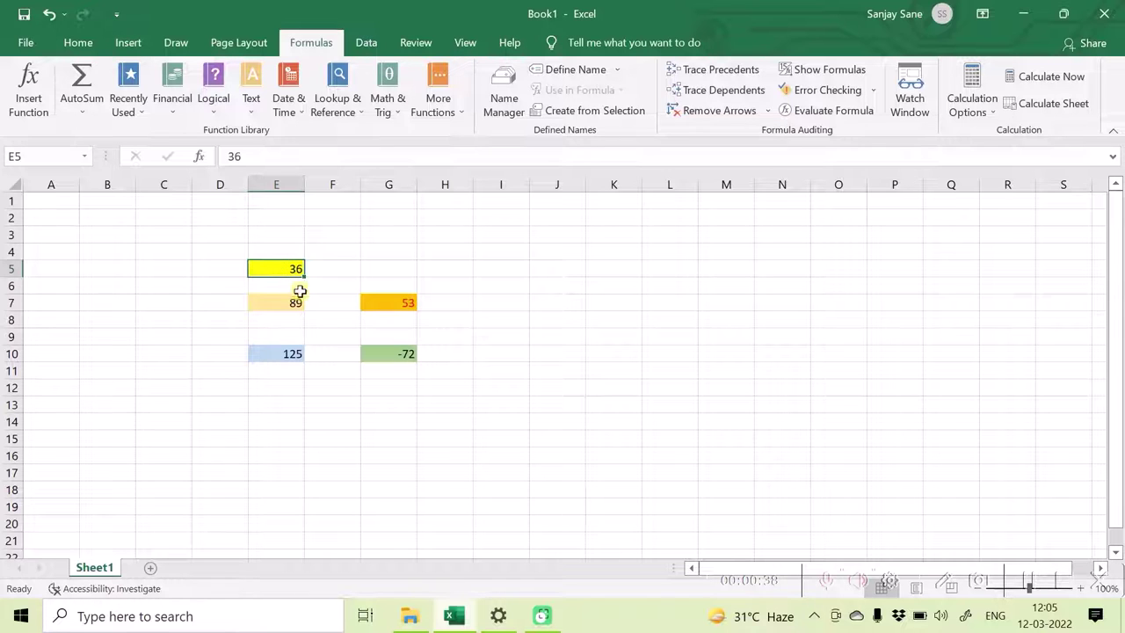
{"action": "left_click", "coordinate": [724, 91]}
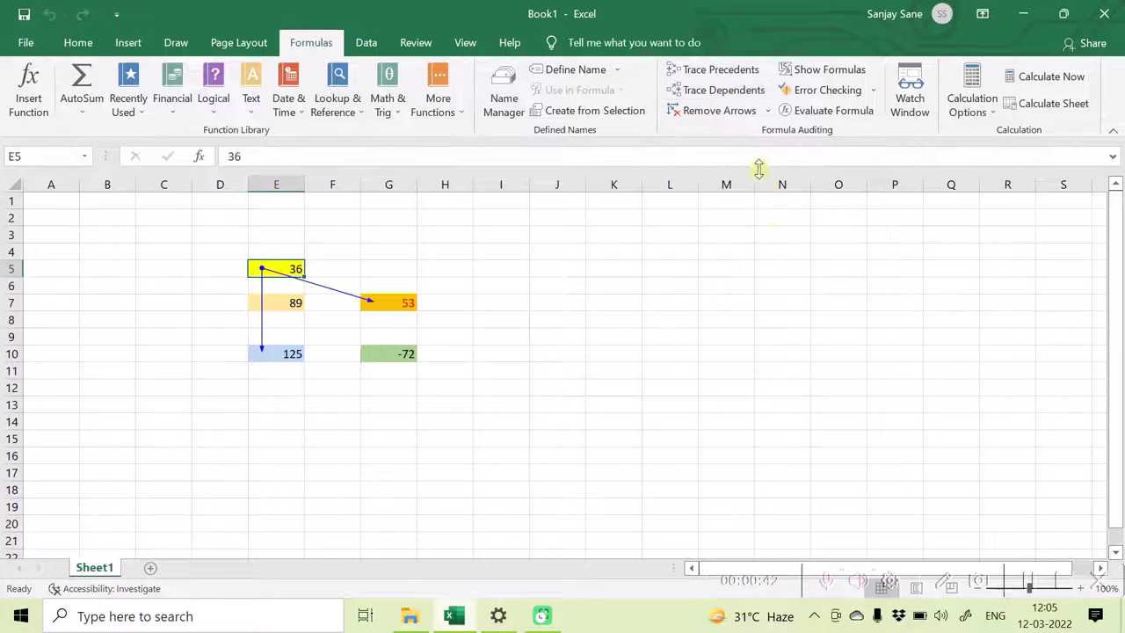
{"action": "left_click", "coordinate": [1030, 586]}
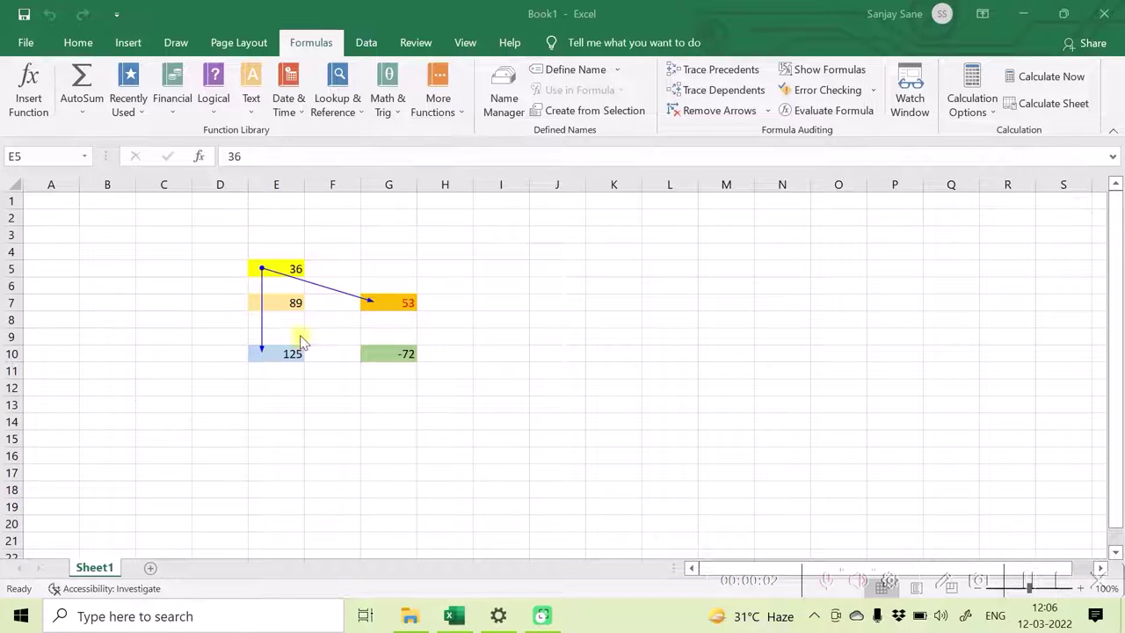
Trace the precedents of G10, adding arrows from G7 and E10.
{"action": "left_click", "coordinate": [395, 353]}
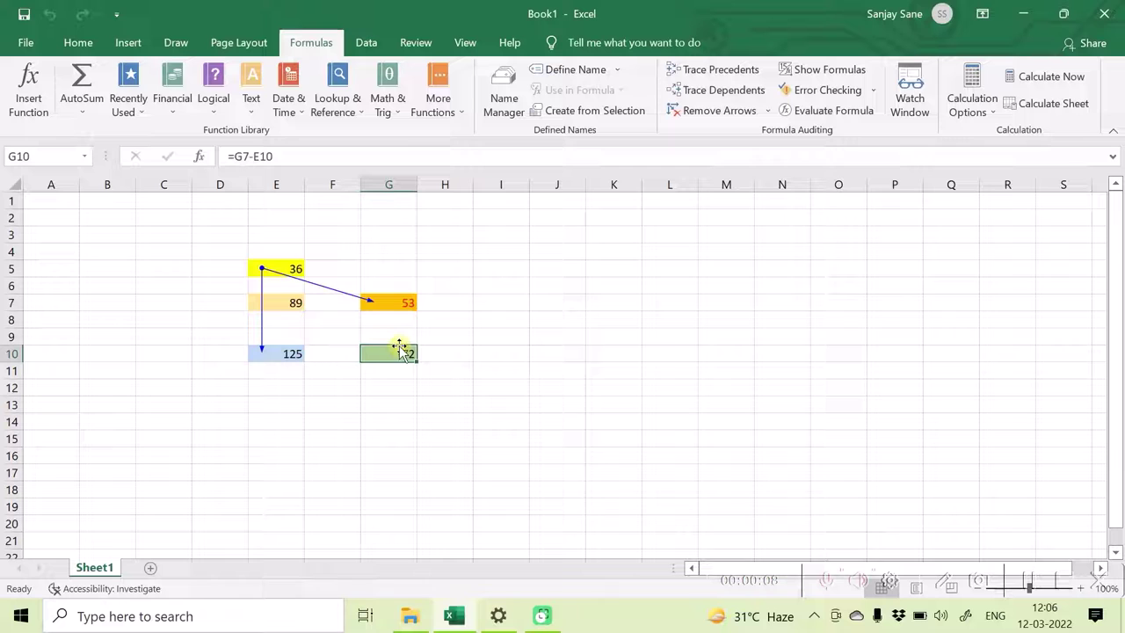
{"action": "left_click", "coordinate": [1020, 582]}
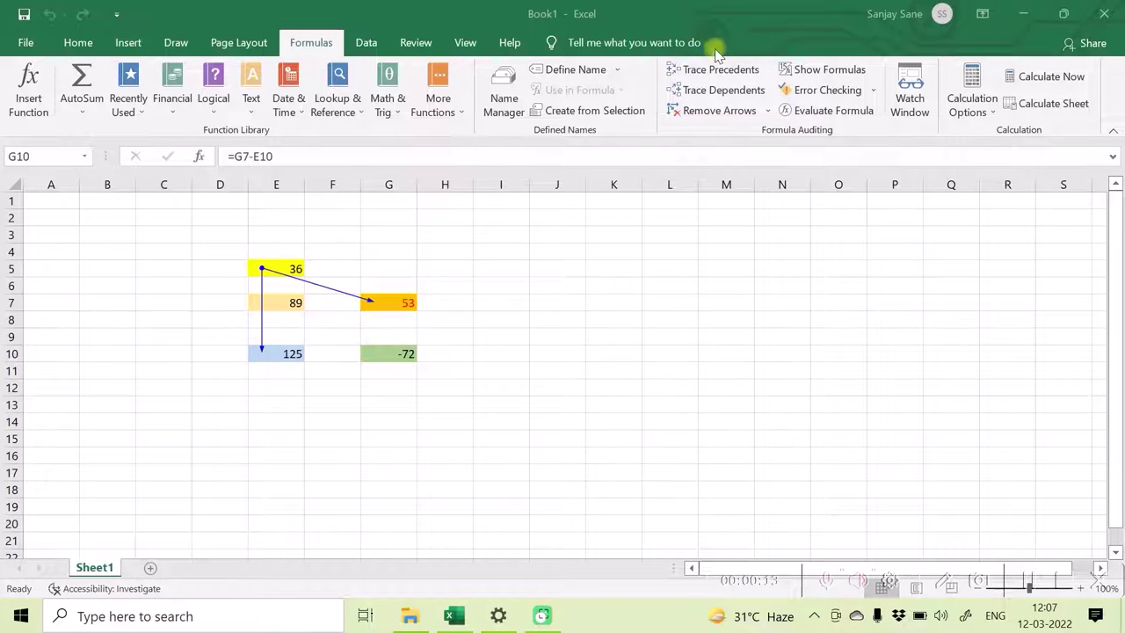
{"action": "left_click", "coordinate": [392, 353]}
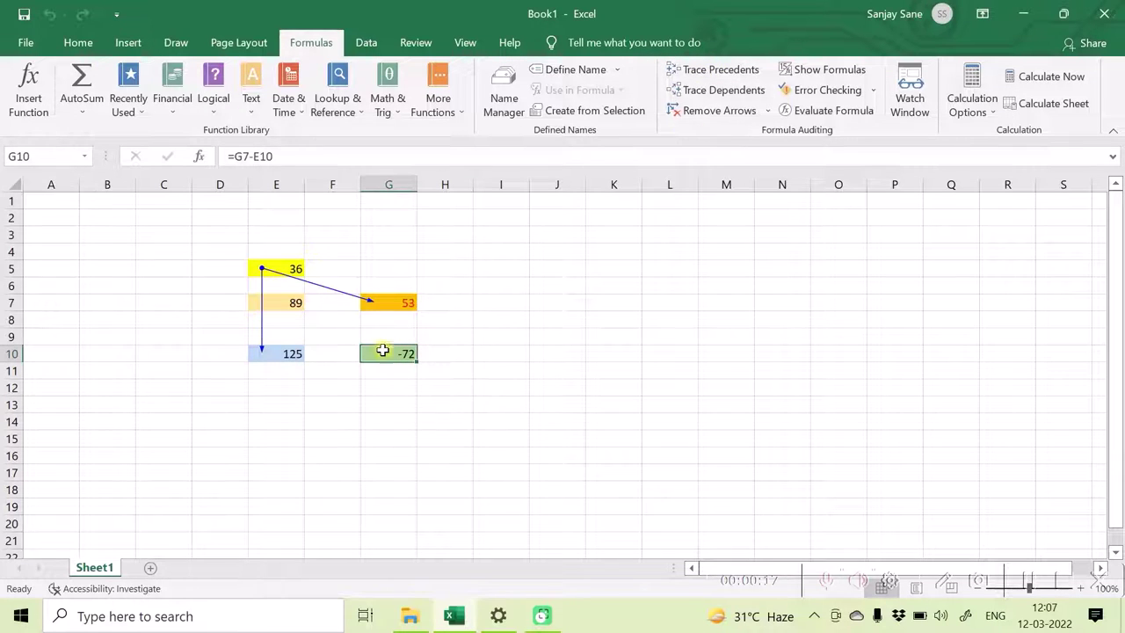
{"action": "left_click", "coordinate": [715, 70]}
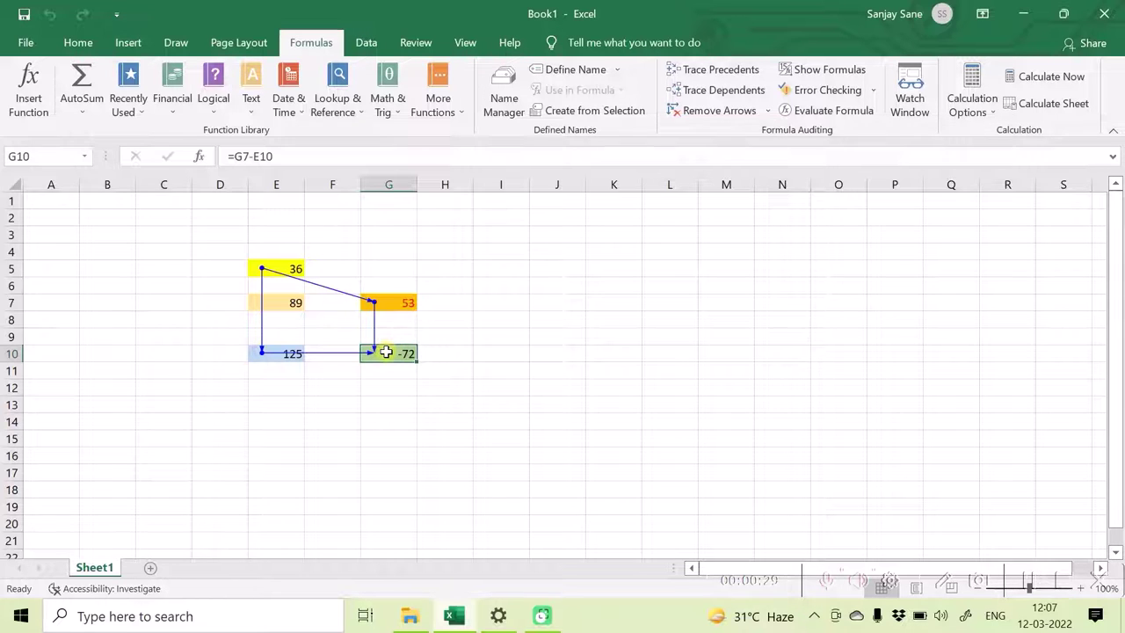
Inspect the formulas in G7 and E10, then reselect G10.
{"action": "left_click", "coordinate": [374, 303]}
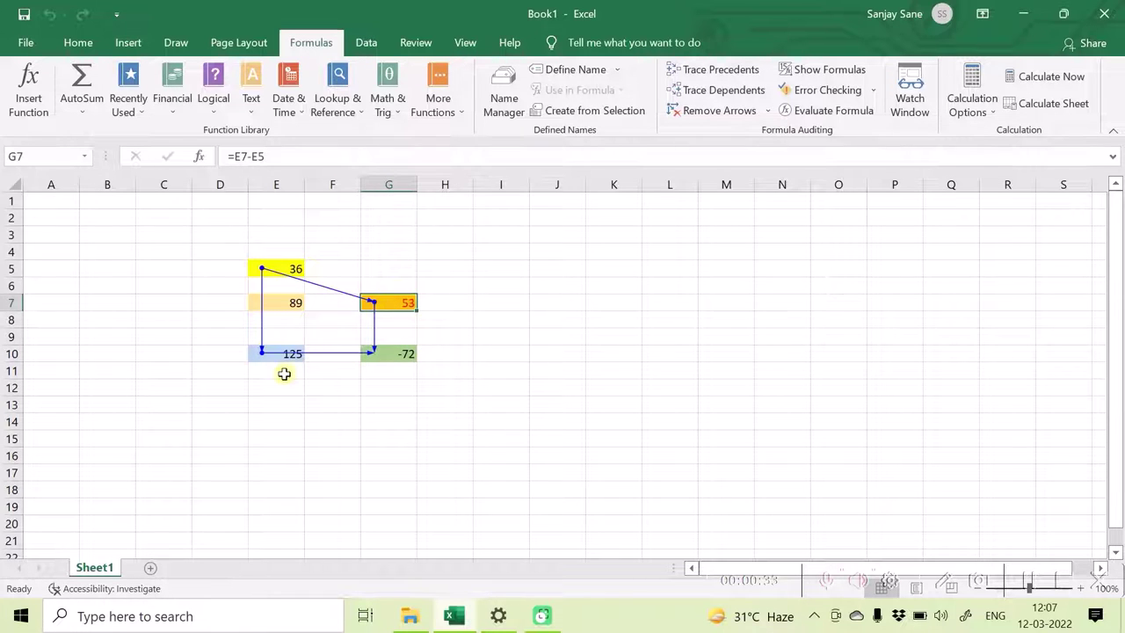
{"action": "left_click", "coordinate": [264, 356]}
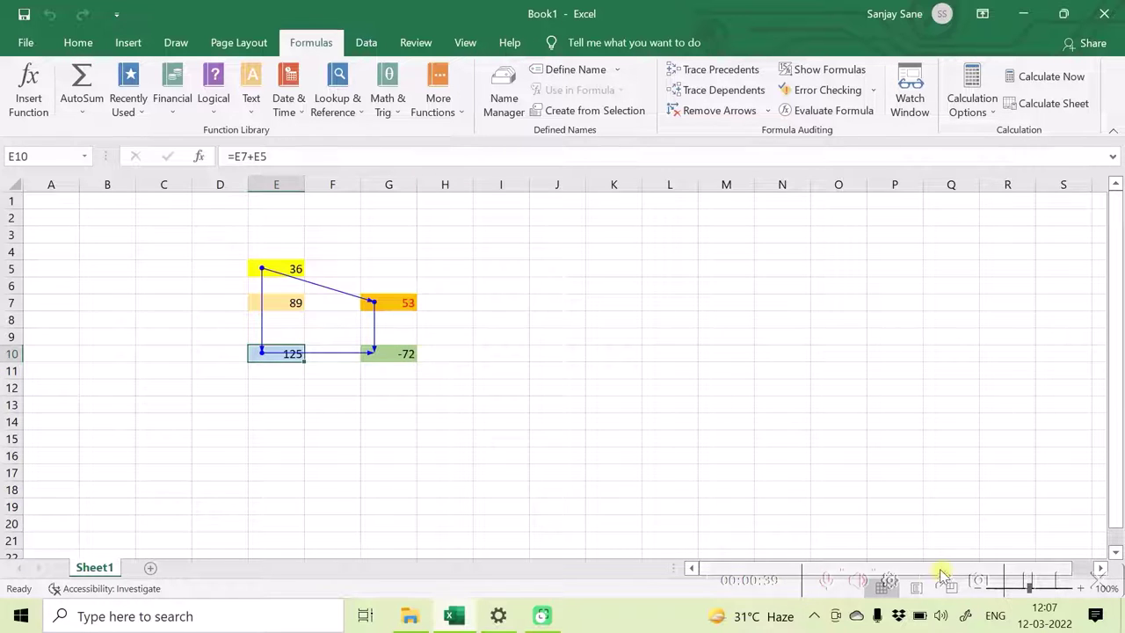
{"action": "left_click", "coordinate": [1030, 582]}
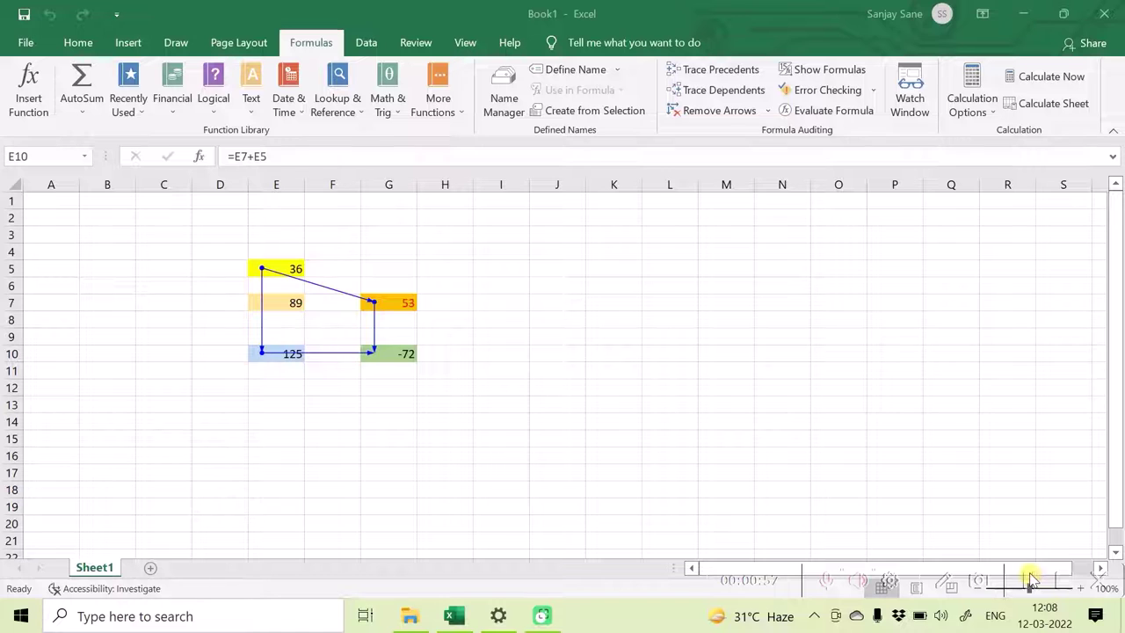
{"action": "left_click", "coordinate": [279, 348]}
{"action": "left_click", "coordinate": [377, 339]}
{"action": "left_click", "coordinate": [380, 360]}
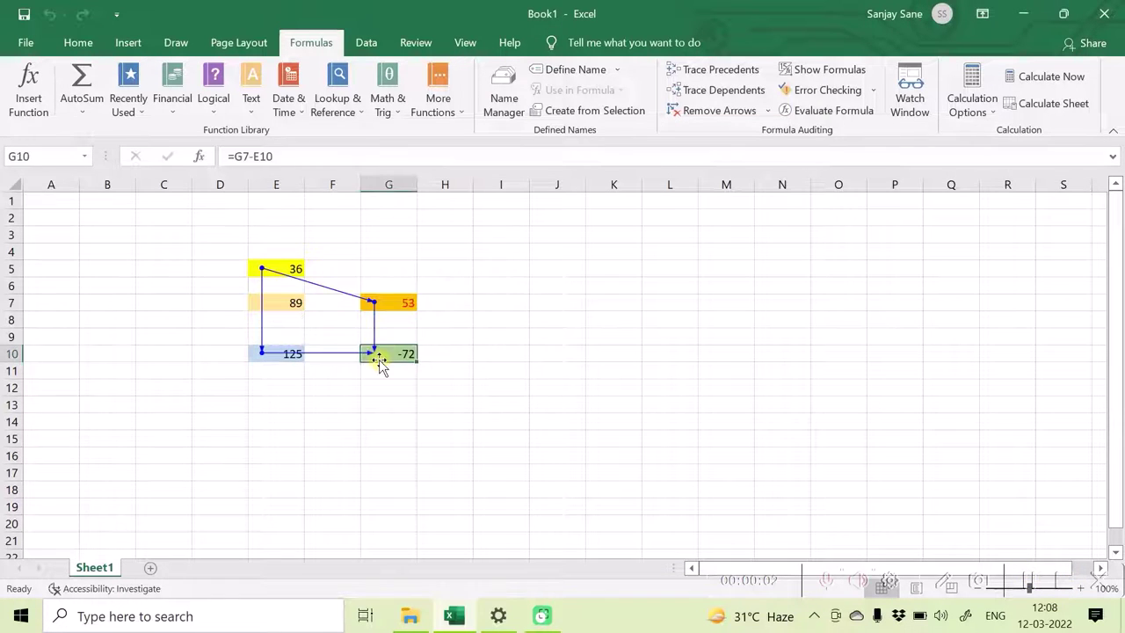
Clear every tracer arrow from the sheet with Remove Arrows.
{"action": "left_click", "coordinate": [697, 112]}
{"action": "left_click", "coordinate": [1028, 582]}
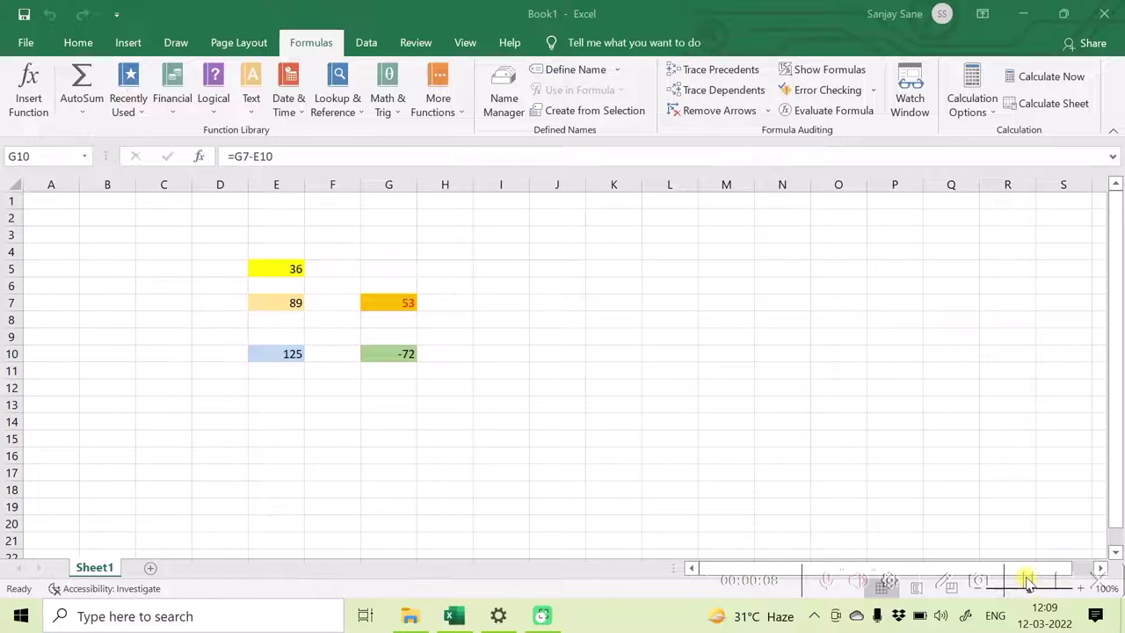